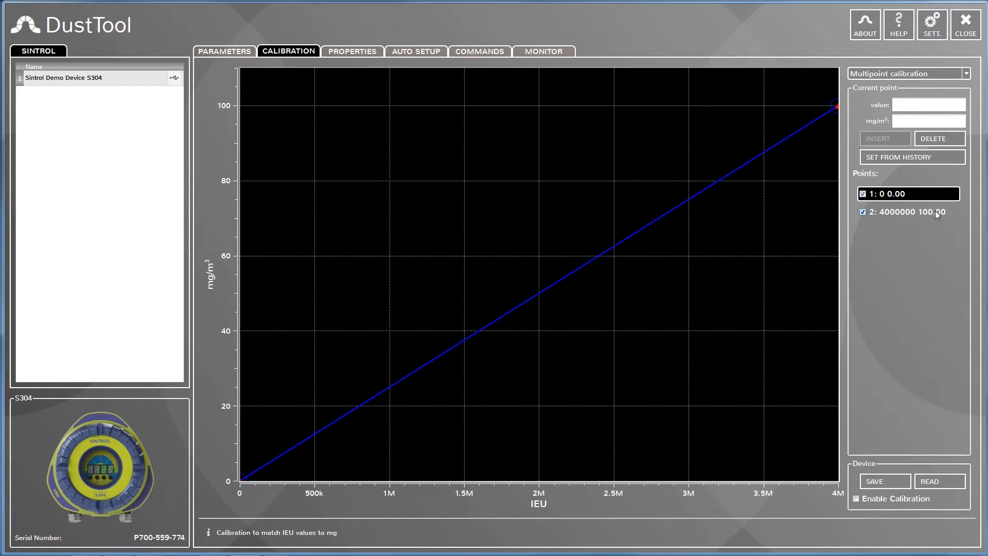
# Step: Insert a calibration point with a value of 500000 and 5 mg/m³
pyautogui.click(934, 211)
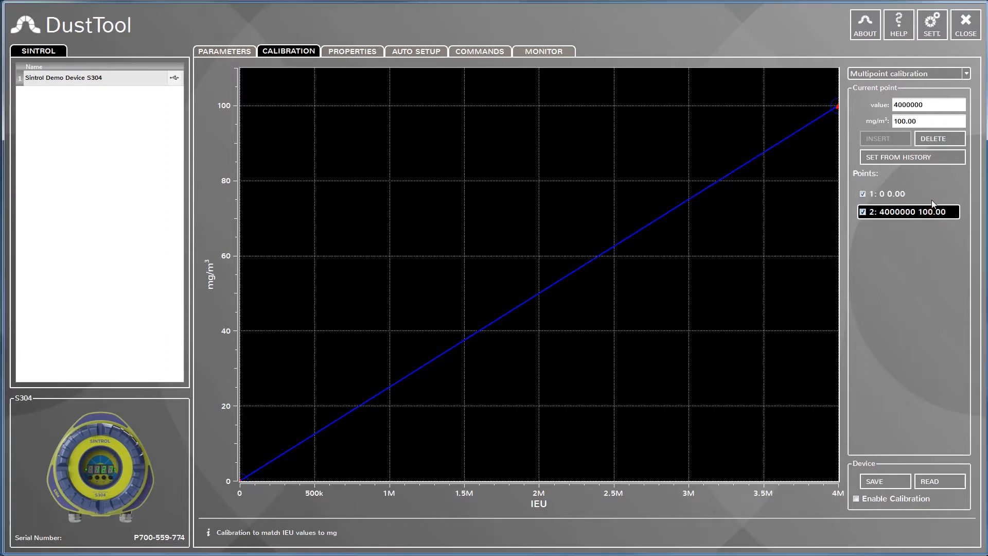
pyautogui.click(887, 196)
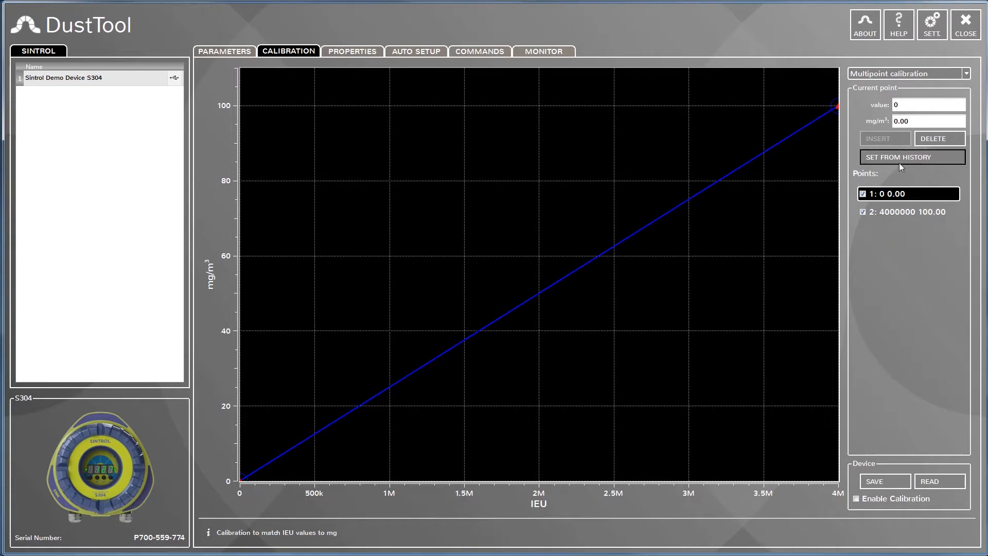
pyautogui.write('0')
pyautogui.click(933, 102)
pyautogui.press('BackSpace')
pyautogui.write('500000')
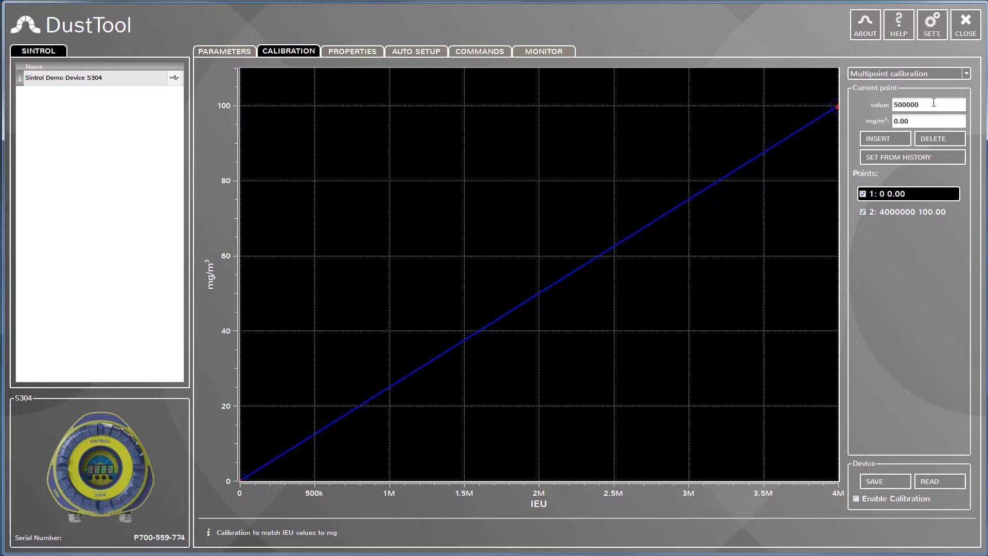
pyautogui.click(927, 119)
pyautogui.press('BackSpace')
pyautogui.press('BackSpace')
pyautogui.press('BackSpace')
pyautogui.press('BackSpace')
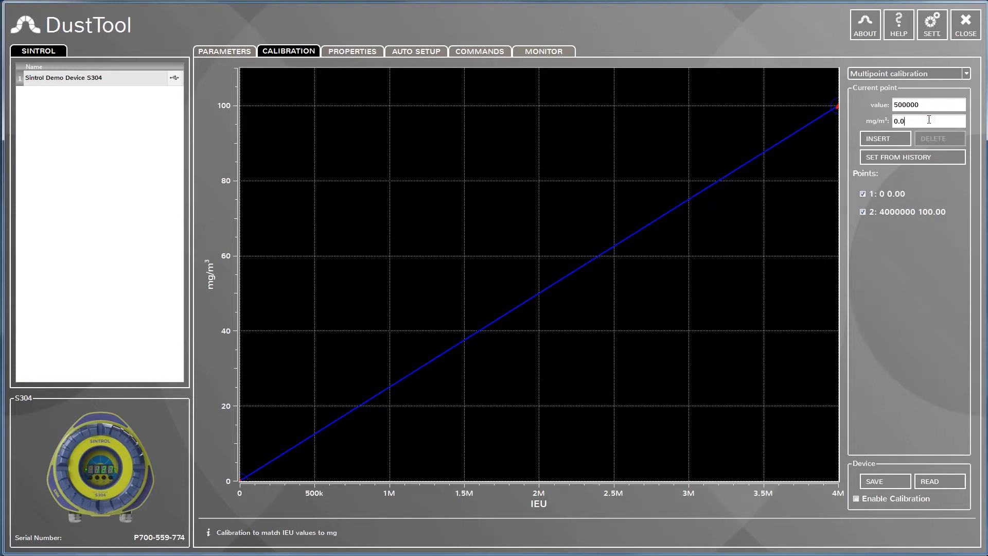
pyautogui.write('5')
pyautogui.click(884, 137)
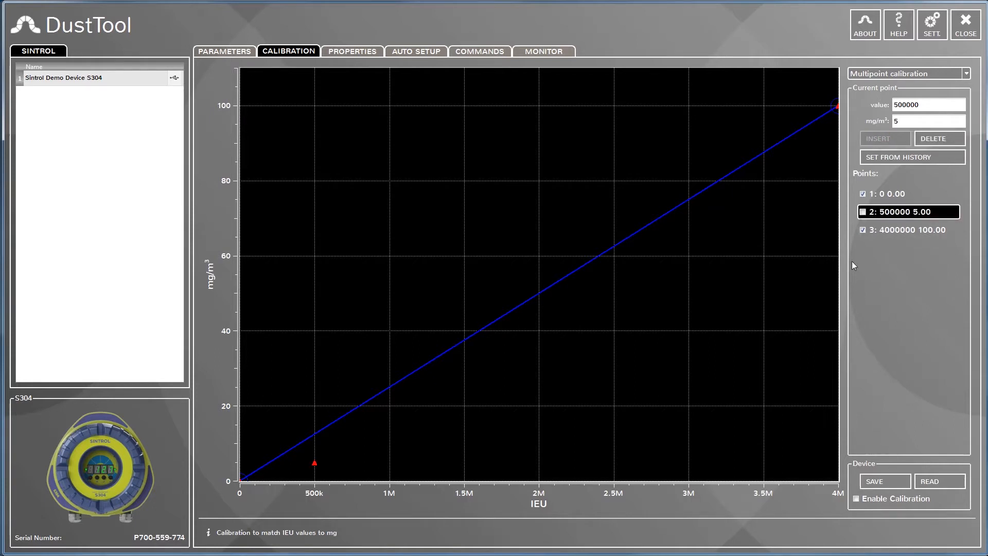
# Step: Include the 500000 point in the calibration, accepting a non-linear curve, and delete the 4000000 point
pyautogui.click(862, 212)
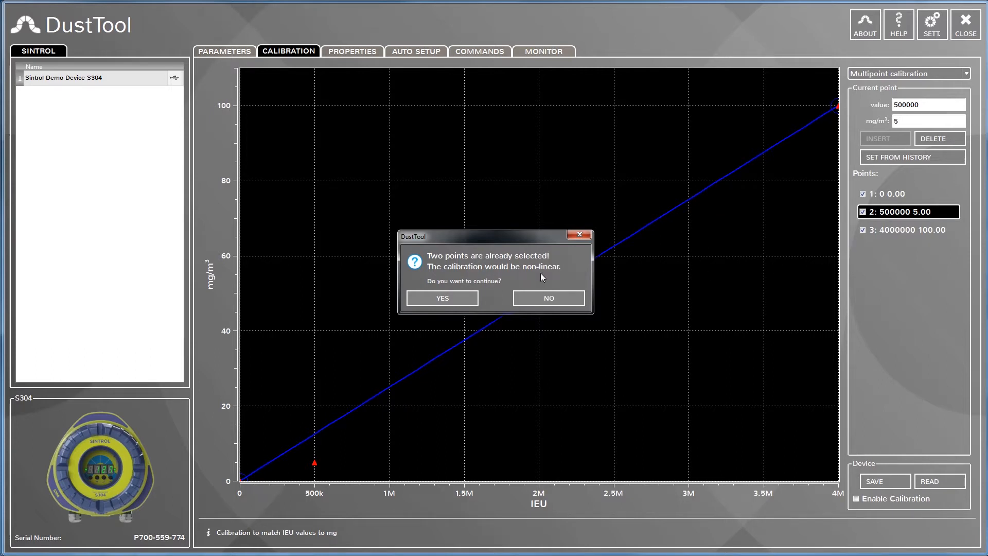
pyautogui.click(459, 298)
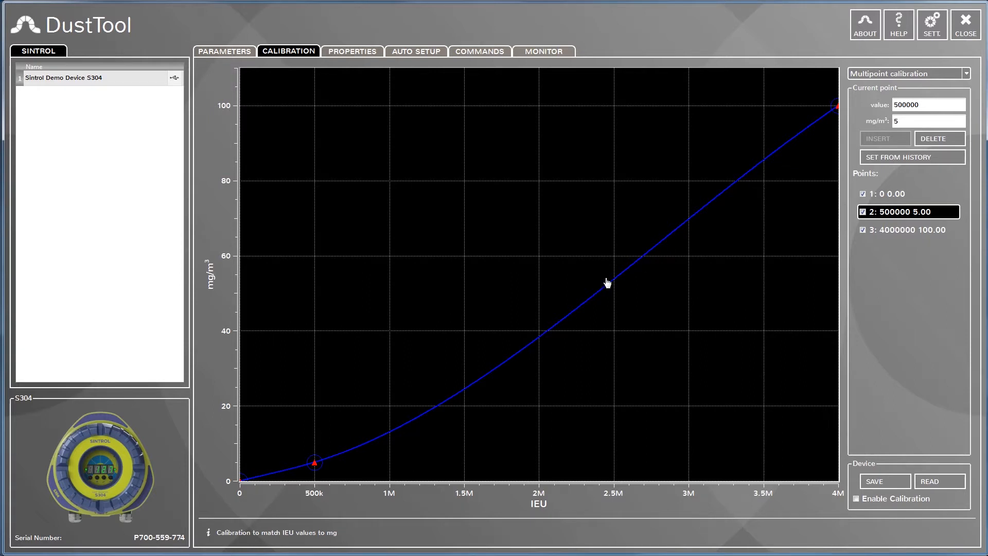
pyautogui.click(897, 230)
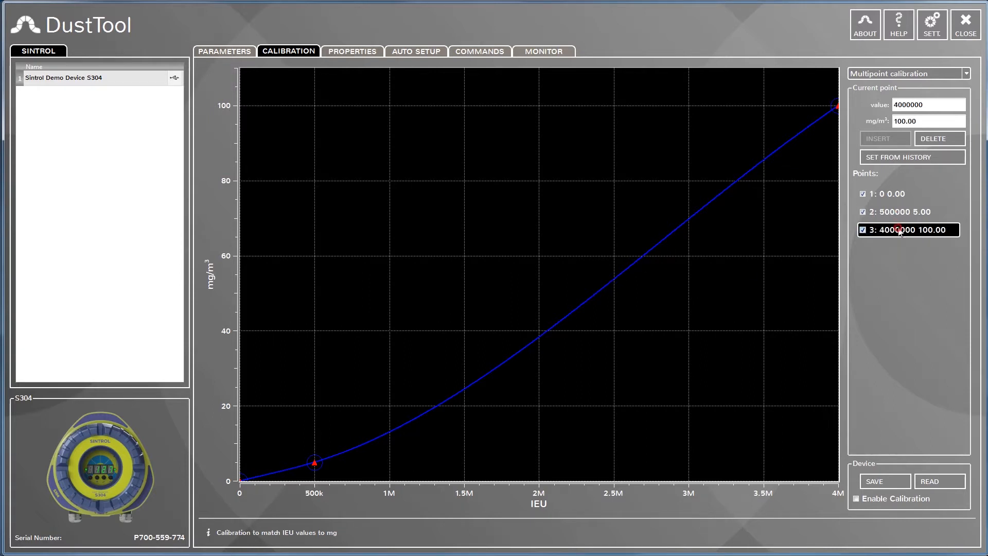
pyautogui.click(932, 138)
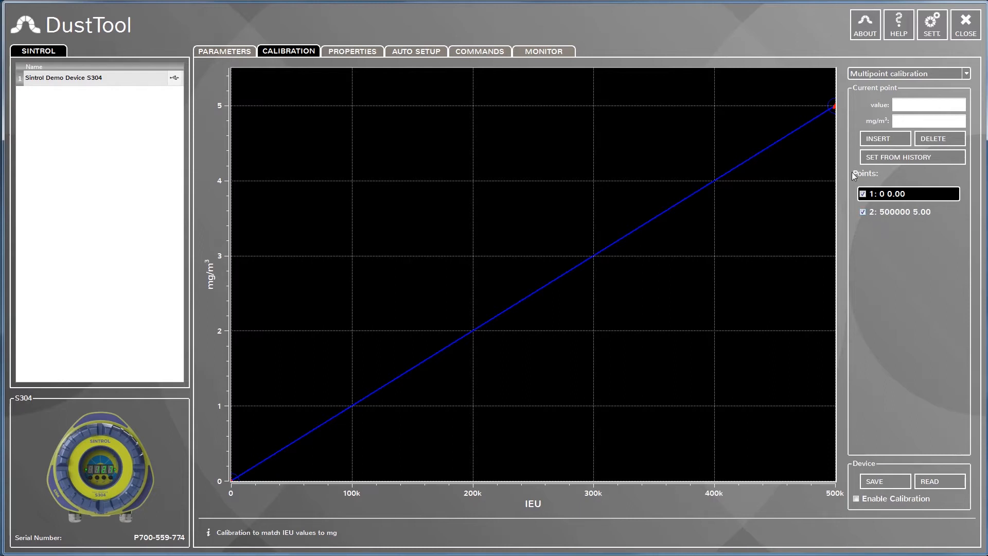
# Step: Insert a calibration point from the device history using the 1 Hour range and 10 mg/m³
pyautogui.click(876, 159)
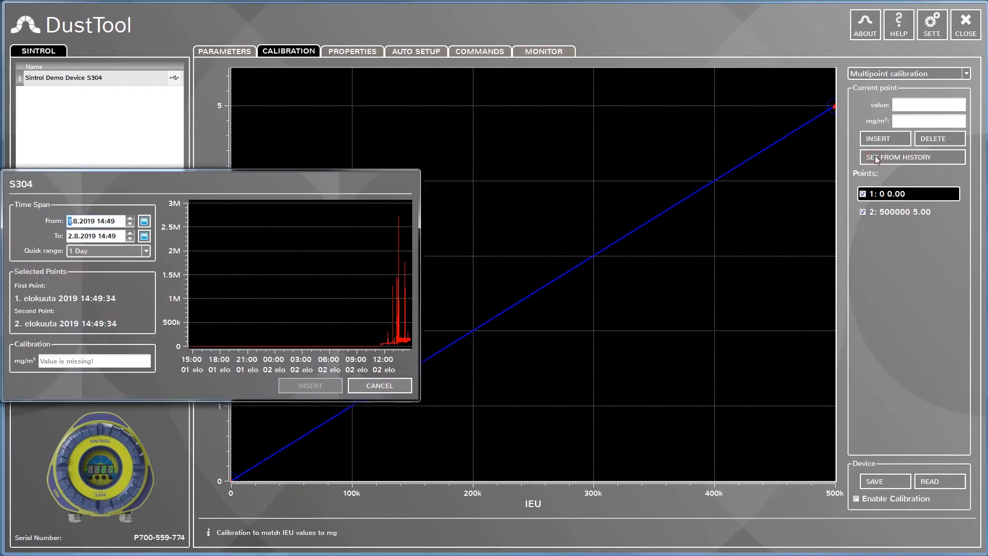
pyautogui.moveTo(351, 177); pyautogui.dragTo(610, 81)
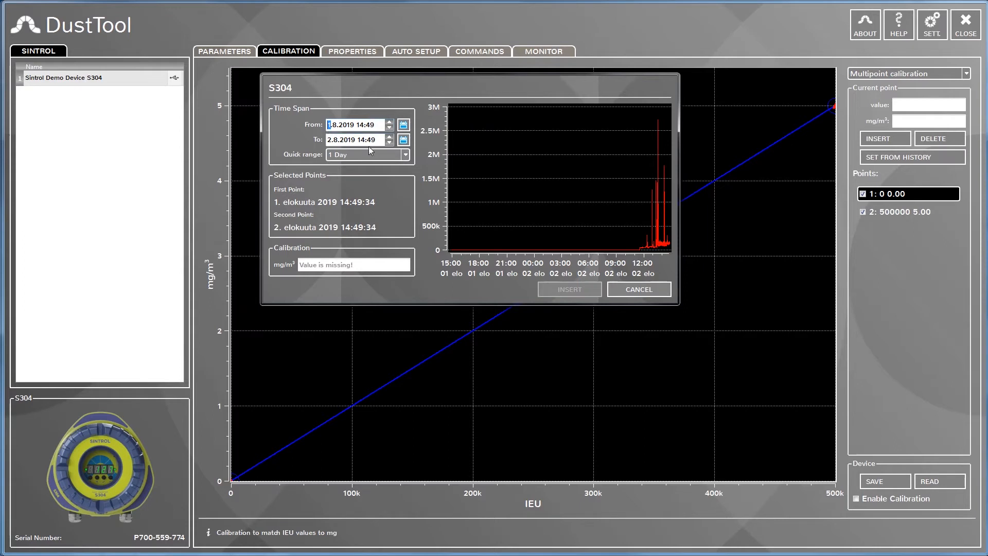
pyautogui.click(388, 155)
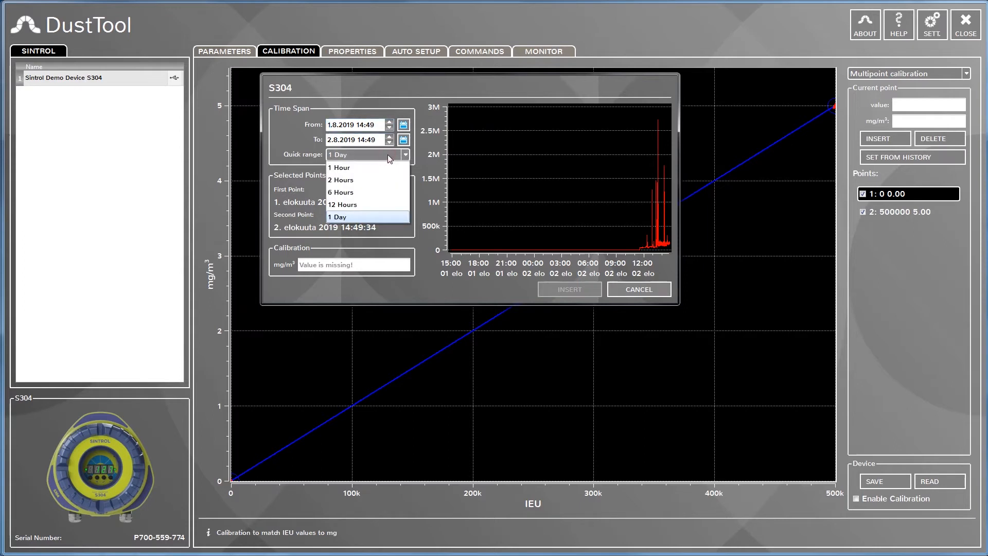
pyautogui.click(342, 168)
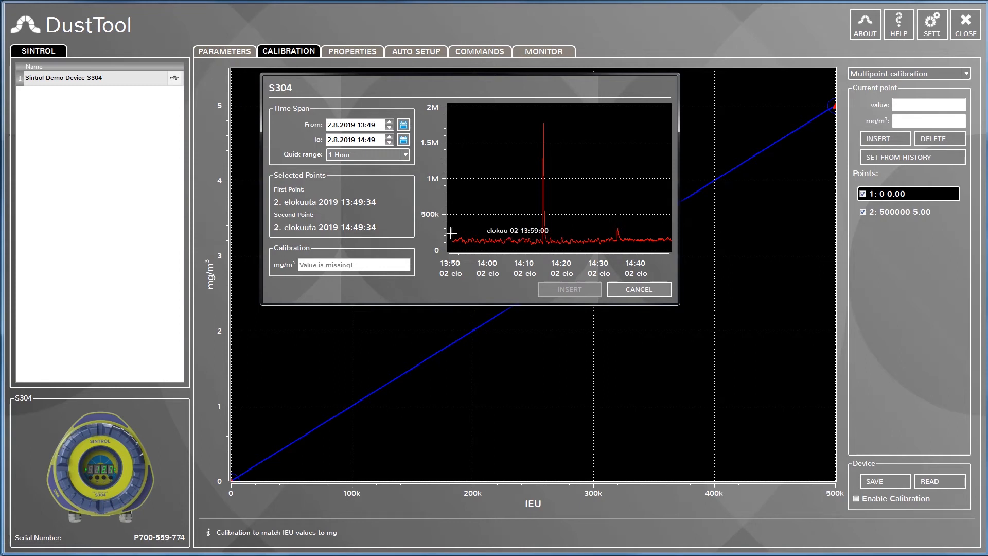
pyautogui.click(318, 264)
pyautogui.write('10')
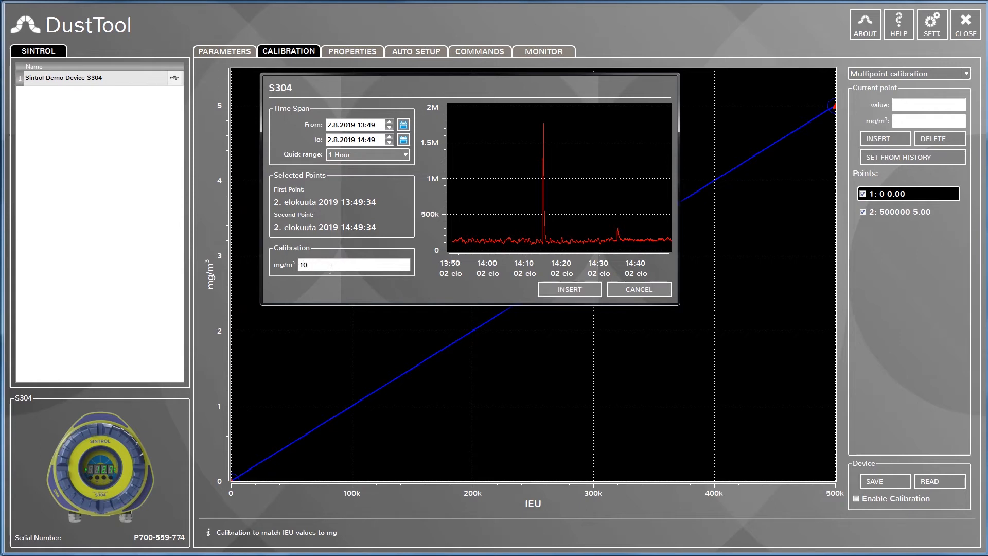
pyautogui.click(551, 288)
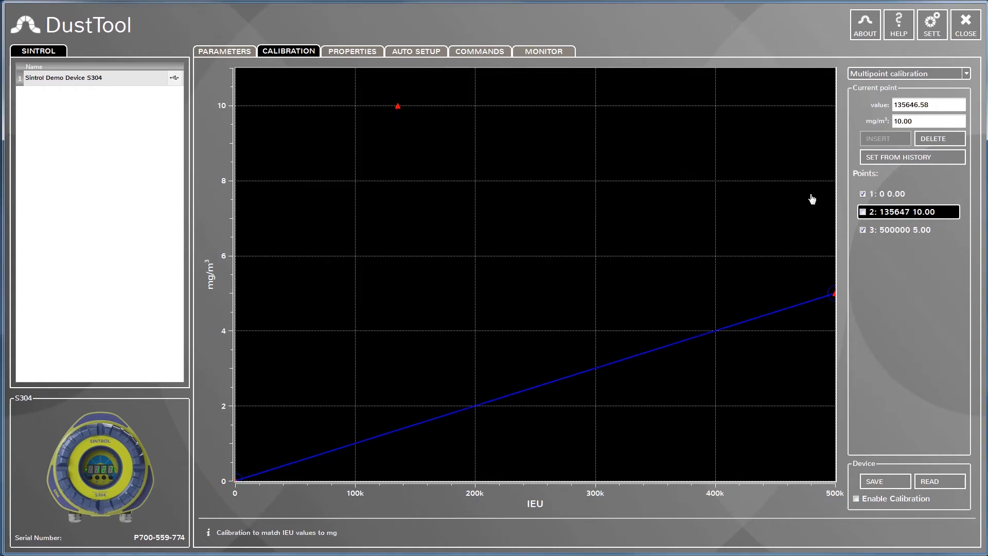
# Step: Delete the 500000 point and include the 135647 point from history in the calibration
pyautogui.click(891, 230)
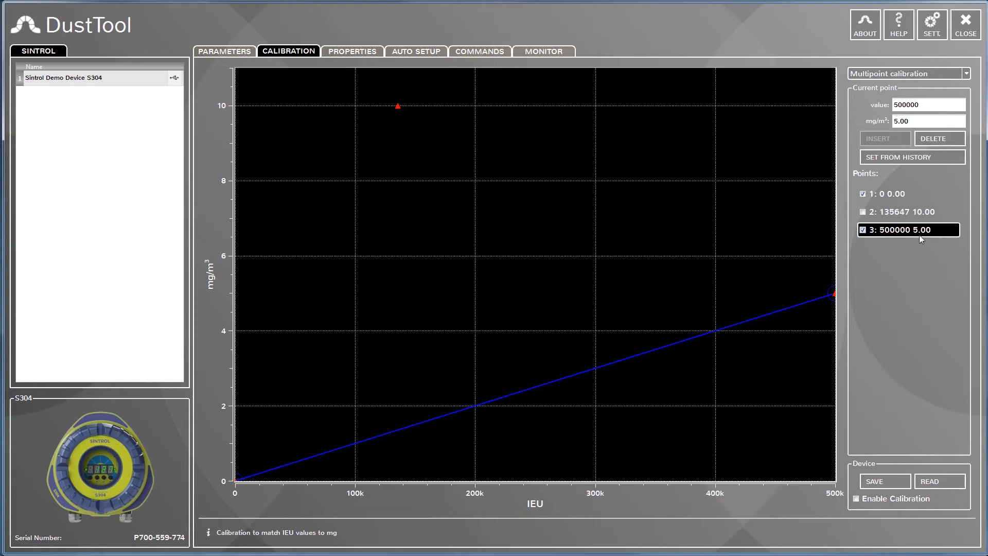
pyautogui.click(946, 140)
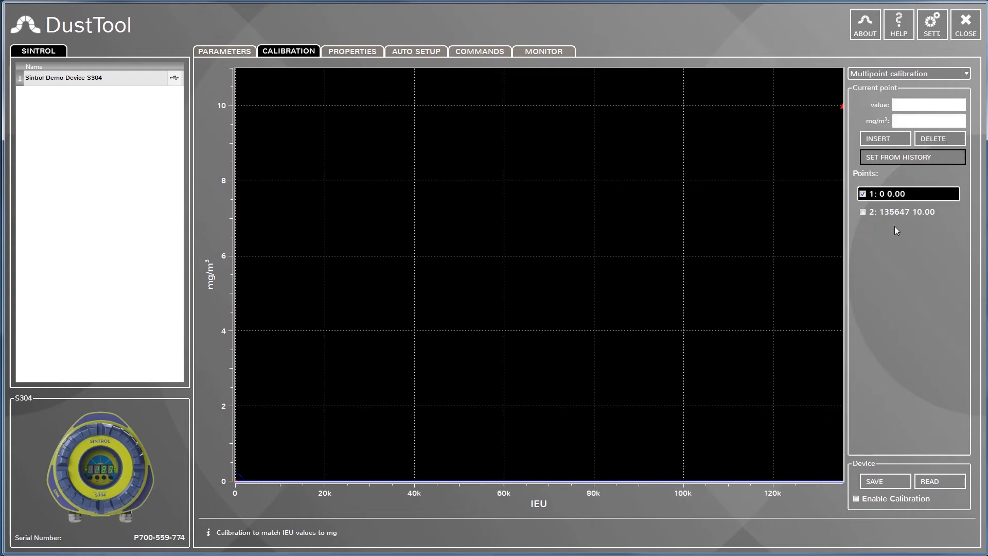
pyautogui.click(864, 211)
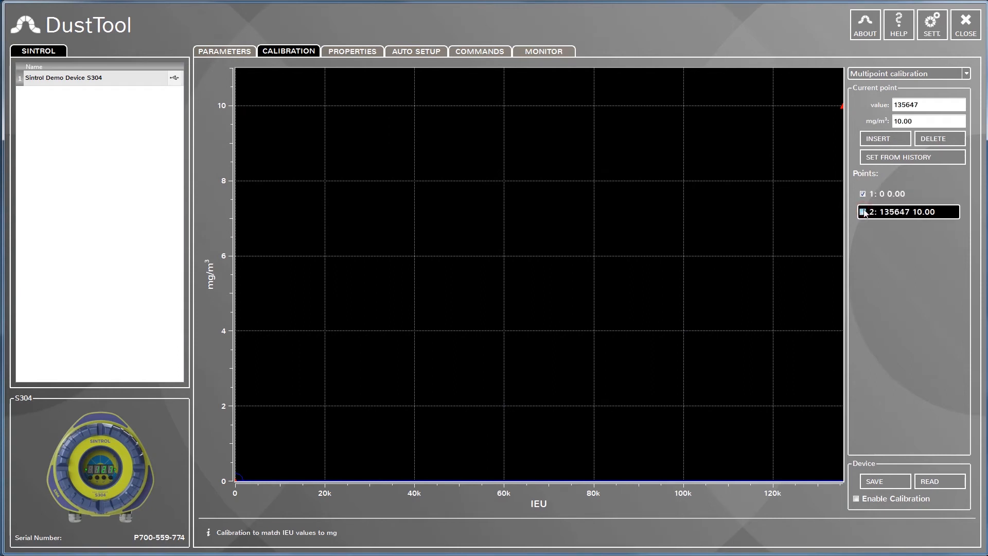
# Step: Save the calibration to the device with Enable Calibration turned on
pyautogui.click(873, 484)
pyautogui.click(880, 481)
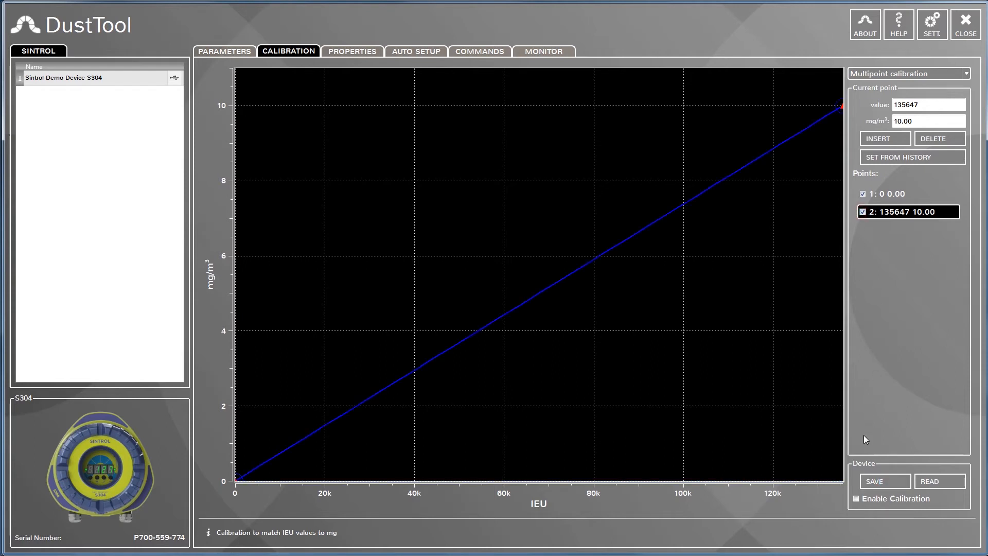
pyautogui.click(877, 482)
pyautogui.click(856, 498)
pyautogui.click(876, 482)
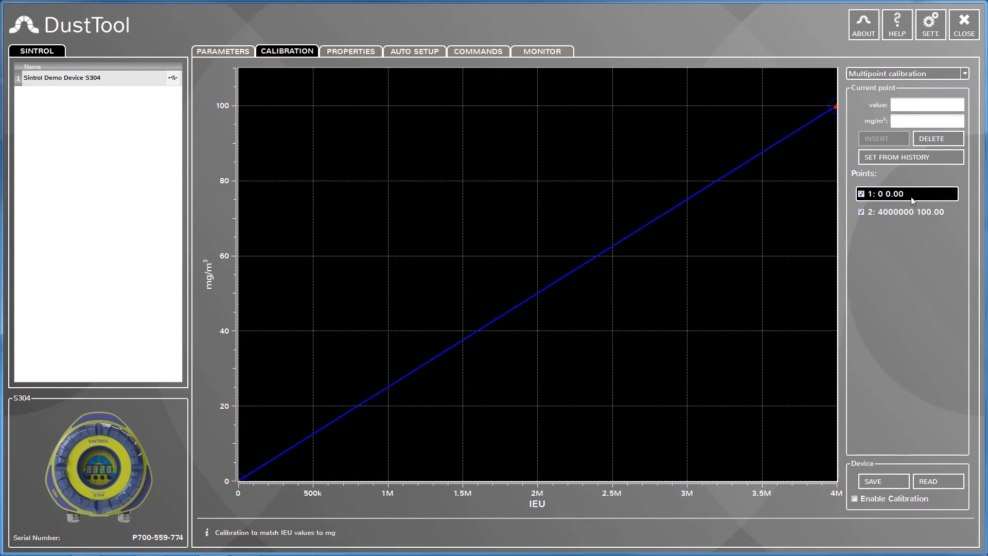
# Step: Insert a calibration point with a value of 1000000 and 15 mg/m³ between the two existing points
pyautogui.click(905, 212)
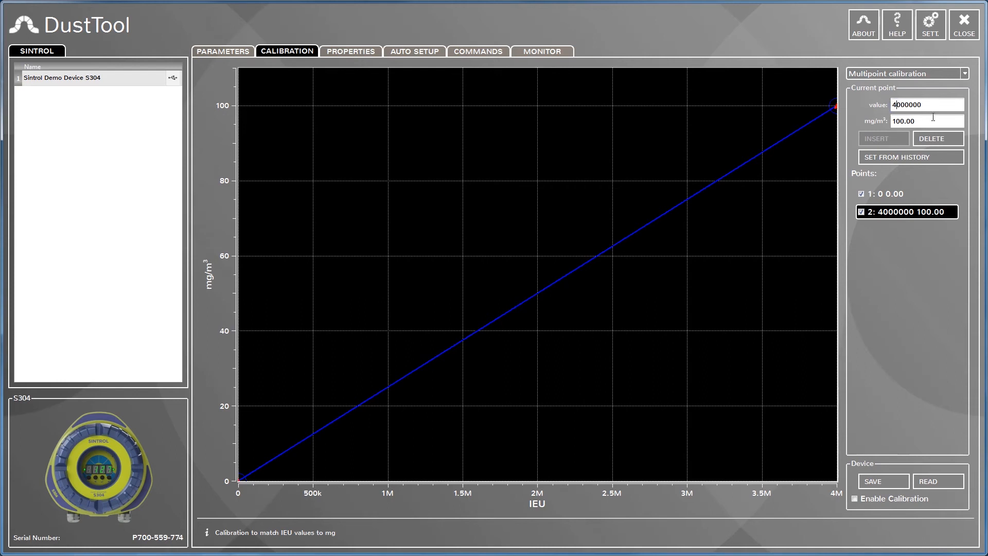
pyautogui.press('BackSpace')
pyautogui.write('1')
pyautogui.click(899, 122)
pyautogui.press('BackSpace')
pyautogui.press('BackSpace')
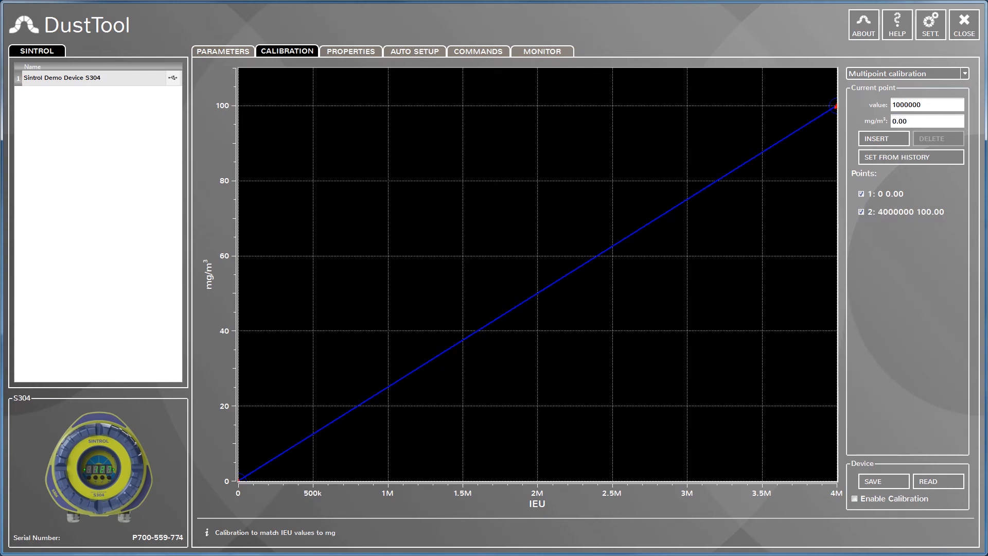
pyautogui.write('15')
pyautogui.press('Delete')
pyautogui.click(892, 137)
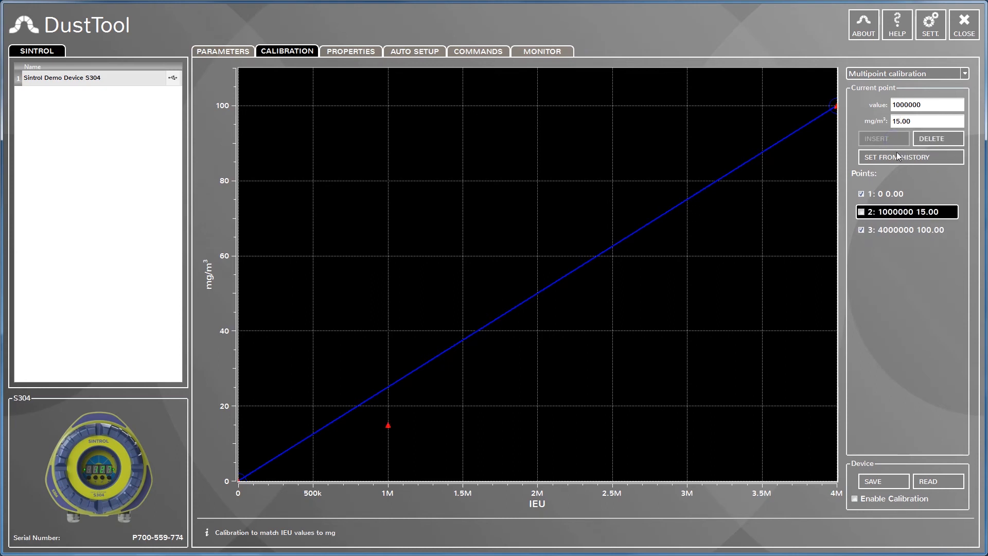
# Step: Include the 1000000 point as a non-linear calibration and move it on the graph to about 1461737 IEU and 61.45 mg/m³
pyautogui.click(894, 215)
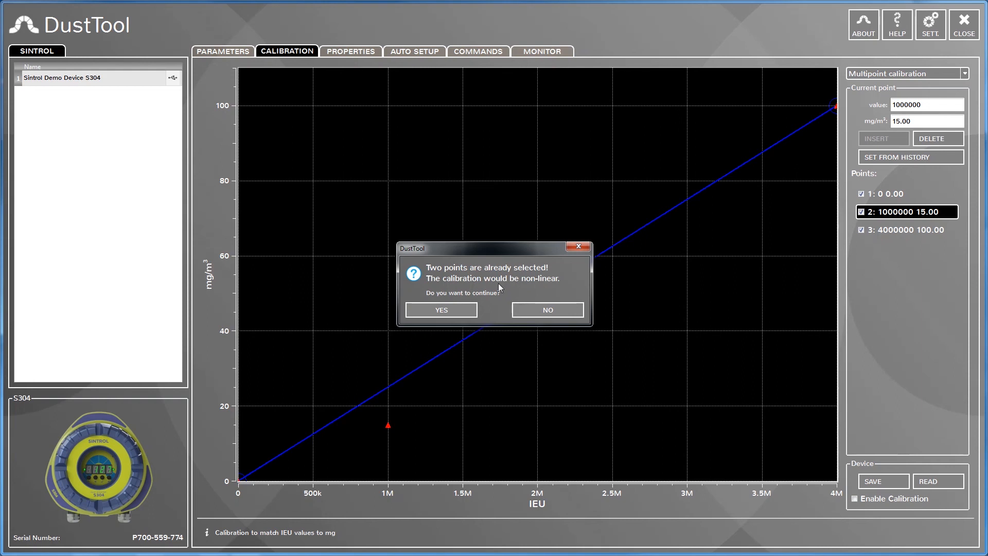
pyautogui.click(444, 310)
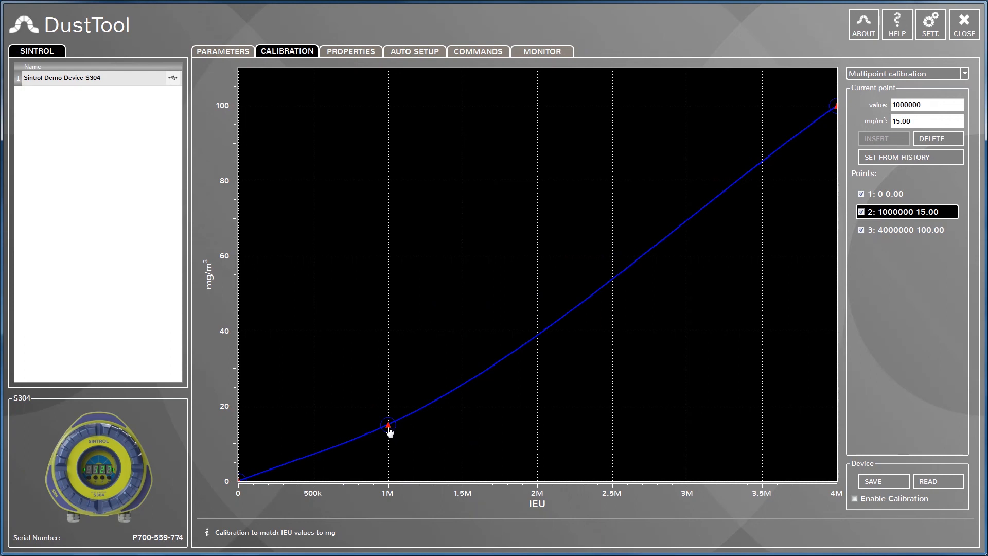
pyautogui.moveTo(389, 431); pyautogui.dragTo(459, 255)
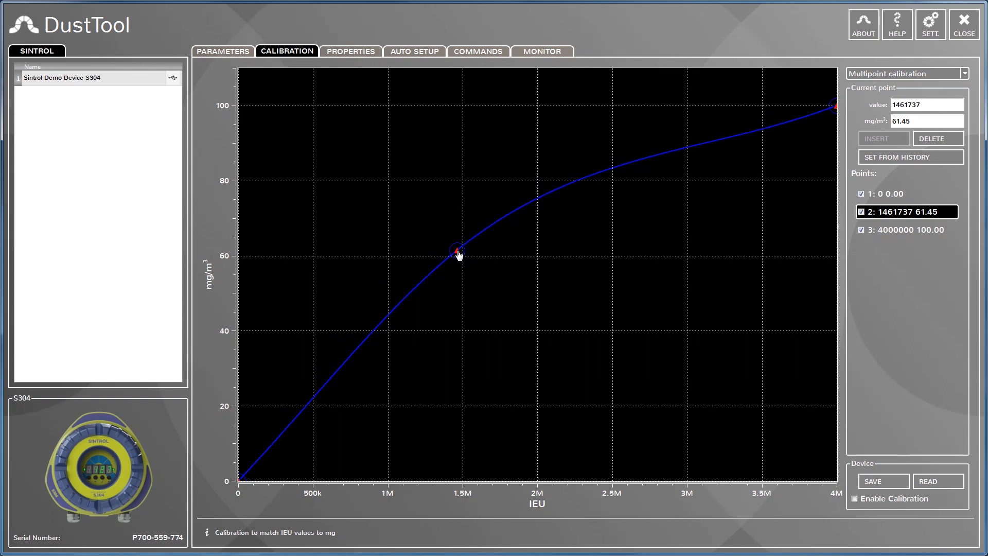